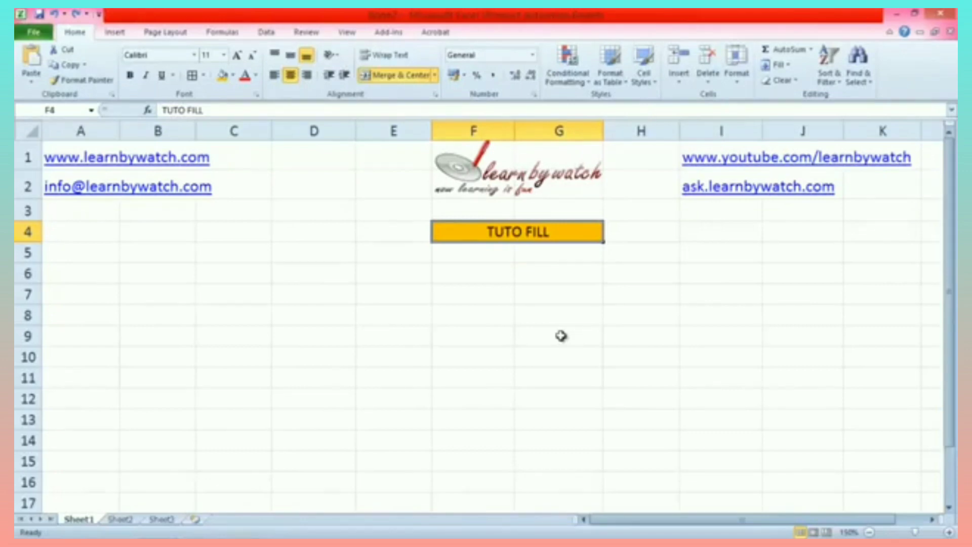
Step: Enter 1, 2 and 3 down cells A6, A7 and A8
click(87, 276)
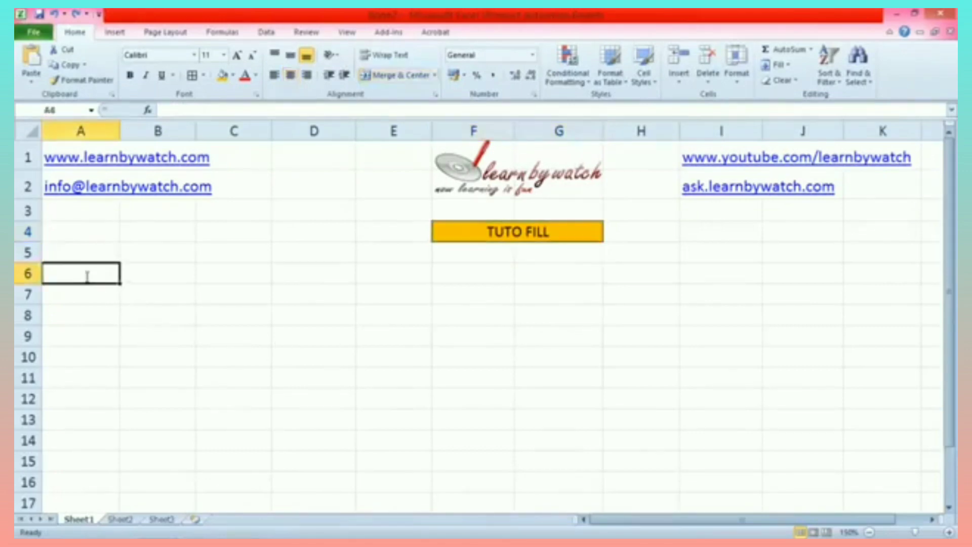
text(1)
key(Return)
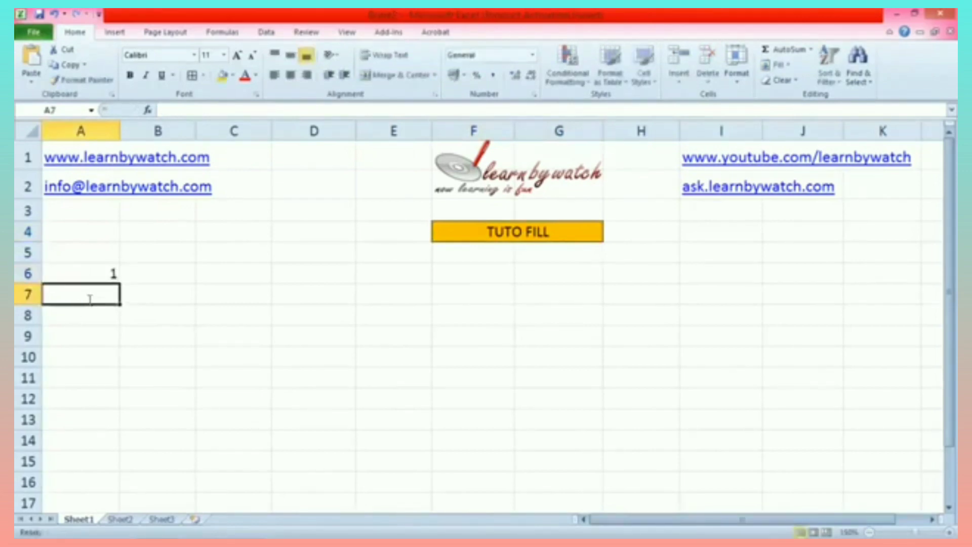
text(2)
key(Return)
text(3)
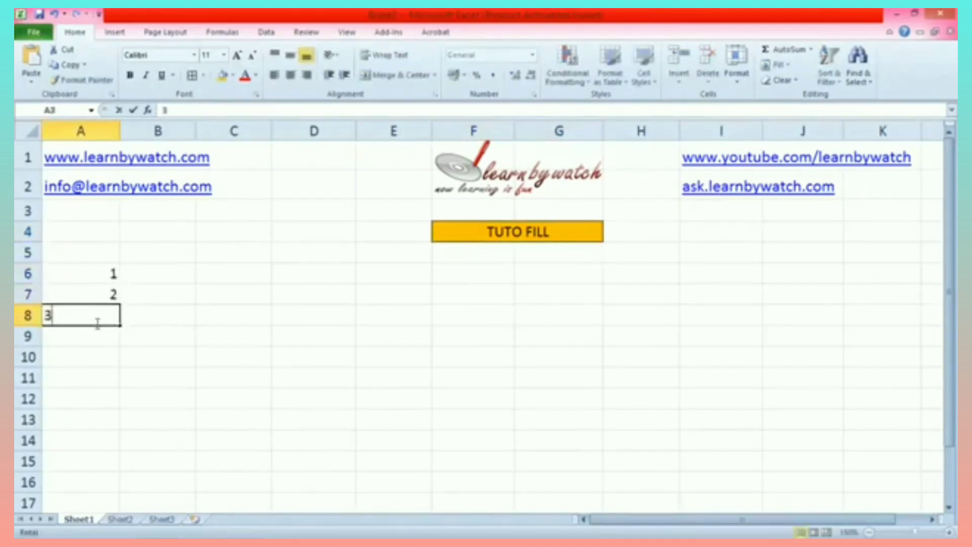
key(Return)
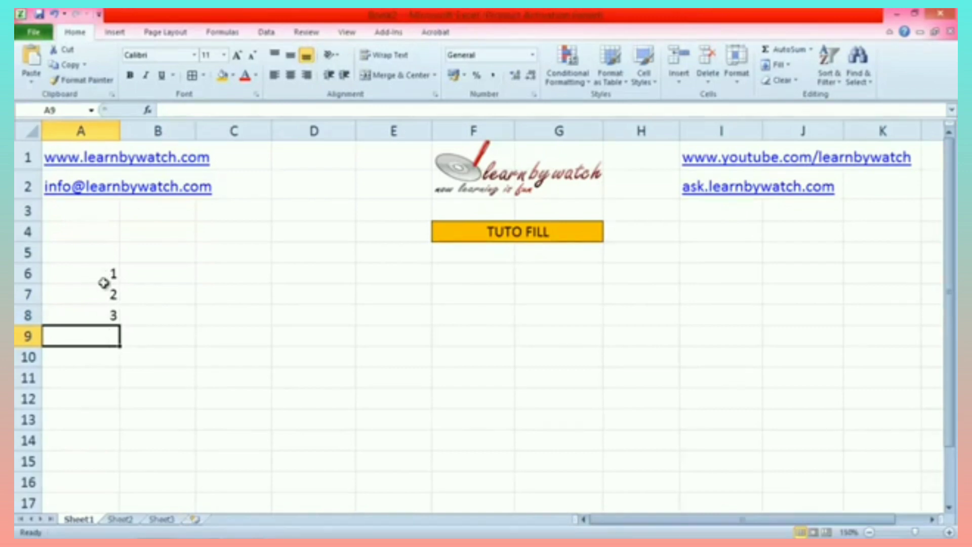
Step: Clear the 3 from A8 and select the 1 and 2 in A6:A7
click(108, 316)
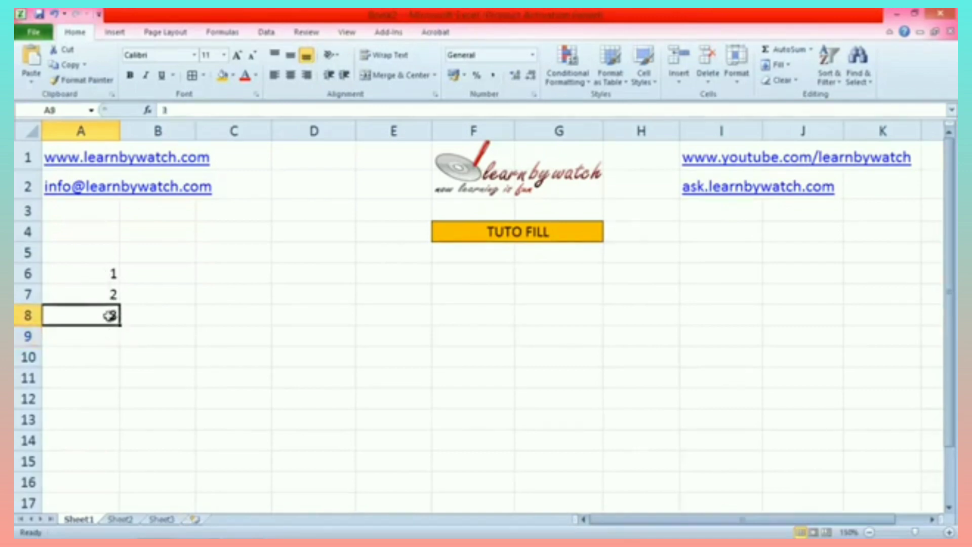
key(Delete)
drag(99, 273, 101, 298)
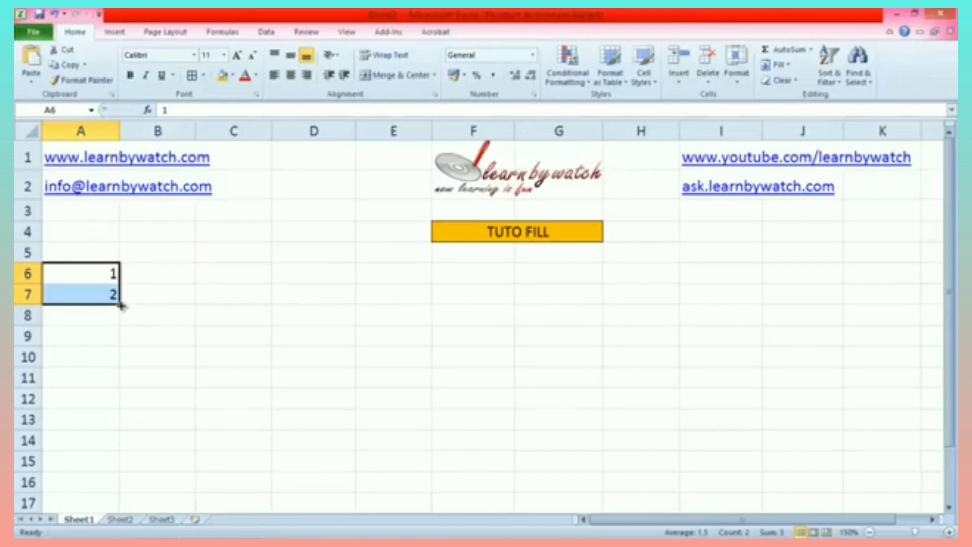
Step: Extend the 1, 2 series down column A to row 81, then return to cell A6
drag(122, 305, 117, 446)
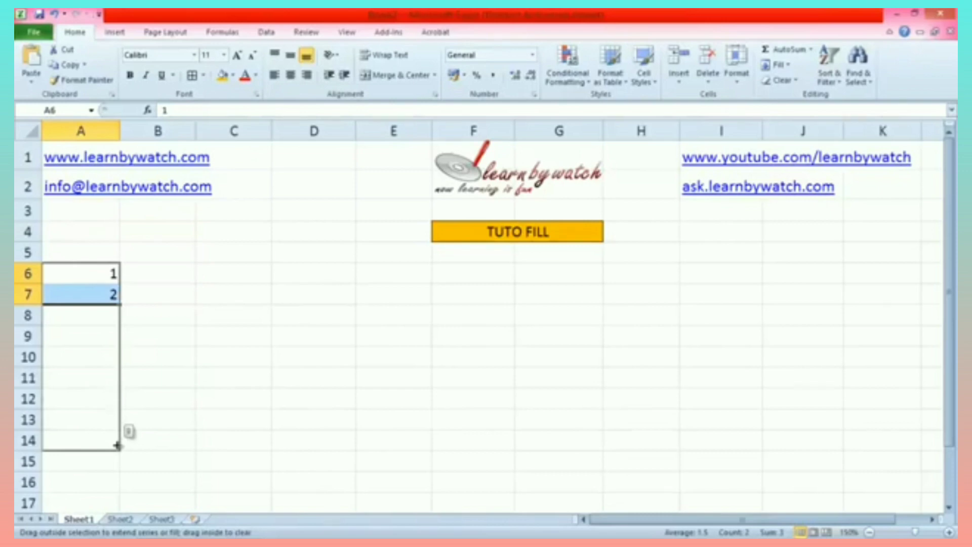
drag(117, 456, 117, 524)
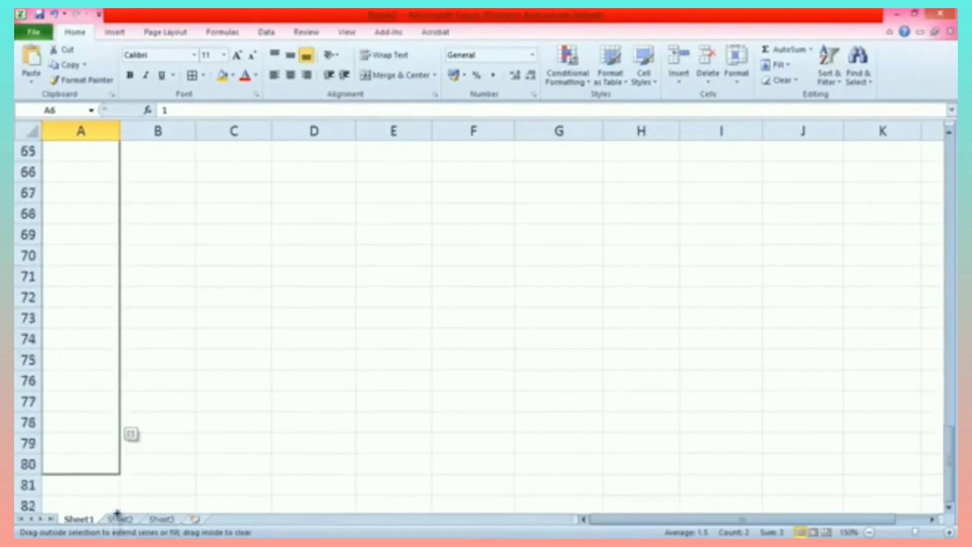
drag(117, 524, 124, 492)
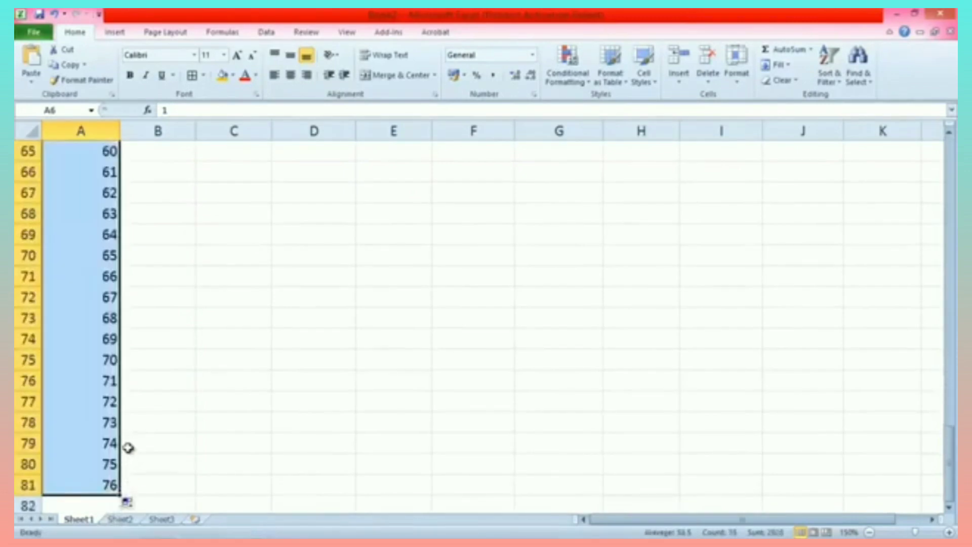
scroll(127, 445, up, 4)
scroll(128, 445, up, 1)
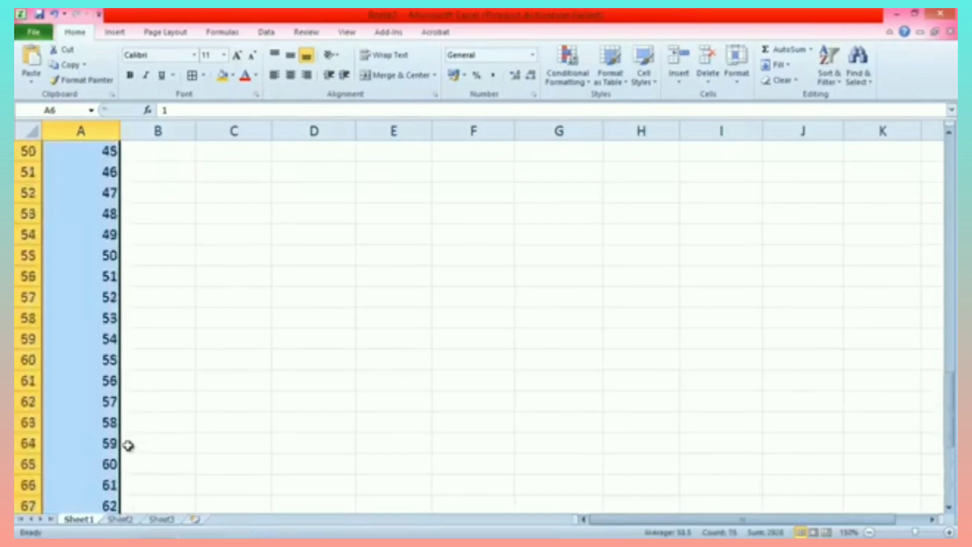
scroll(127, 445, up, 4)
scroll(127, 445, up, 4)
scroll(127, 445, up, 4)
scroll(128, 445, up, 2)
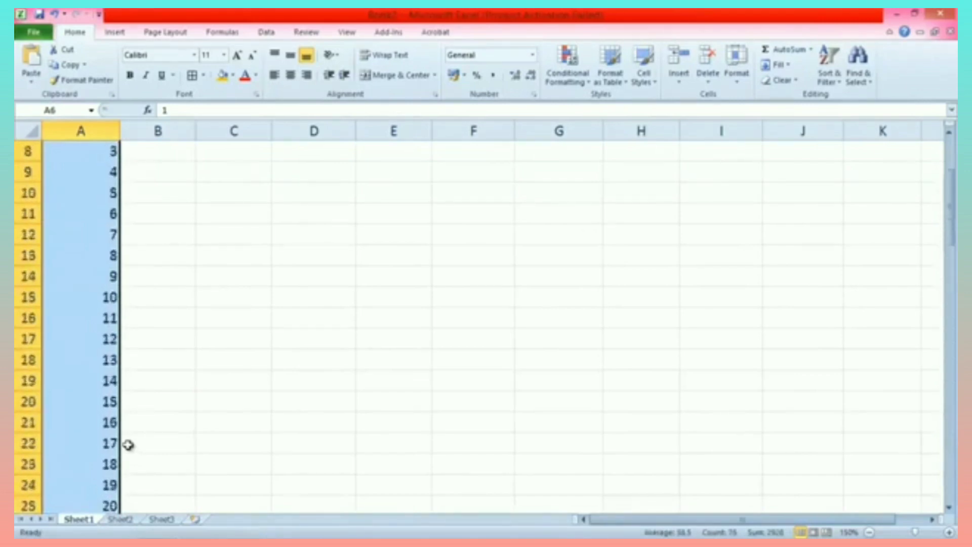
scroll(128, 445, up, 3)
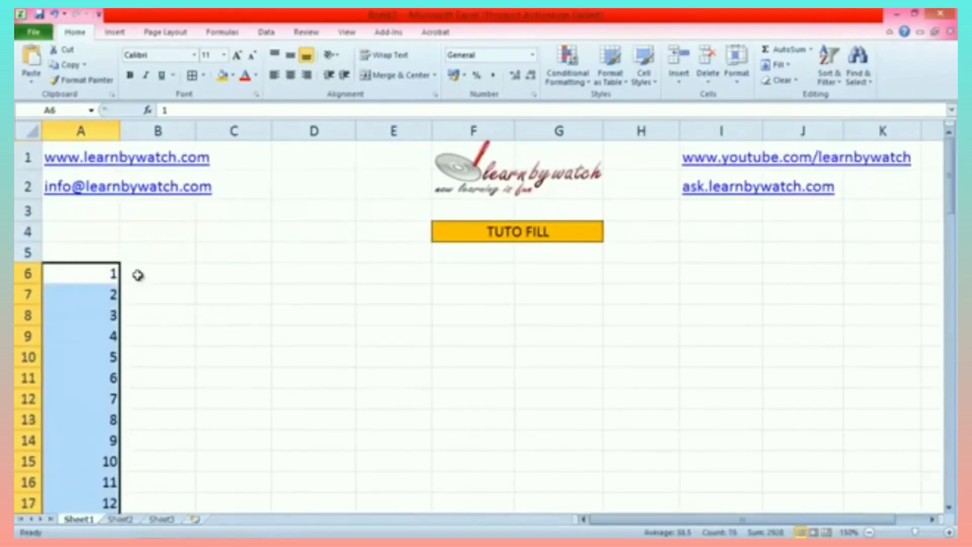
click(128, 274)
click(87, 274)
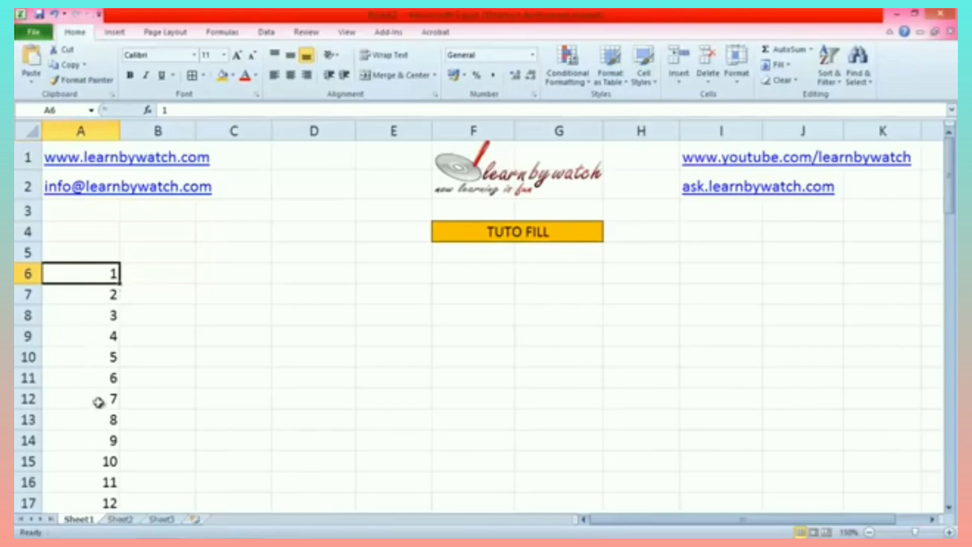
Step: Enter 2 in B6 and fill the series across row 6 to K6, giving 1–11
click(159, 274)
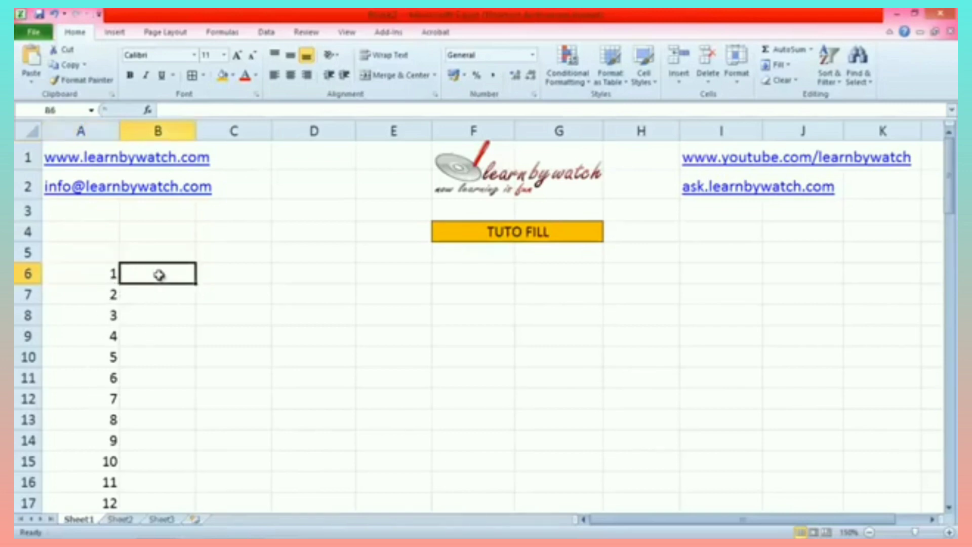
text(2)
click(168, 307)
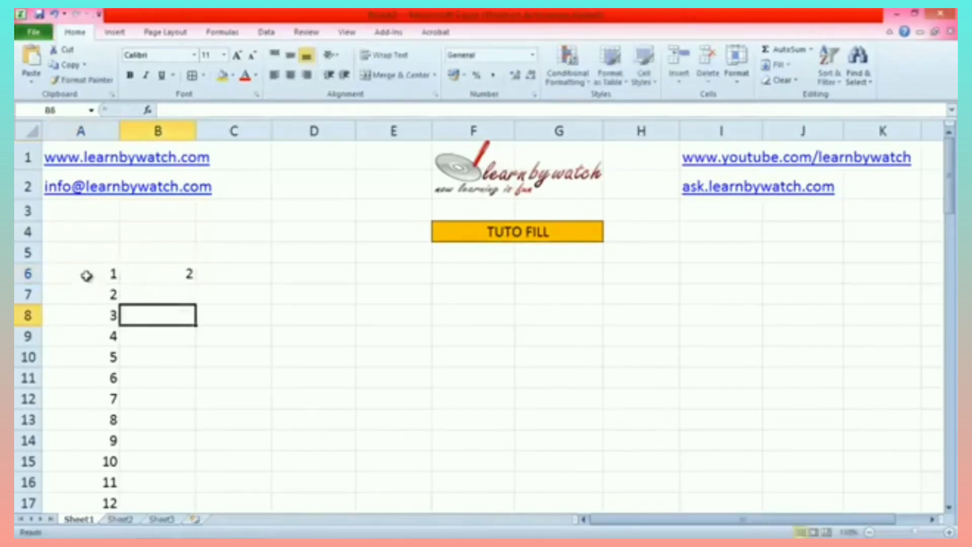
click(101, 273)
mouse_move(107, 272)
mouse_down()
mouse_move(573, 298)
mouse_move(895, 278)
mouse_up()
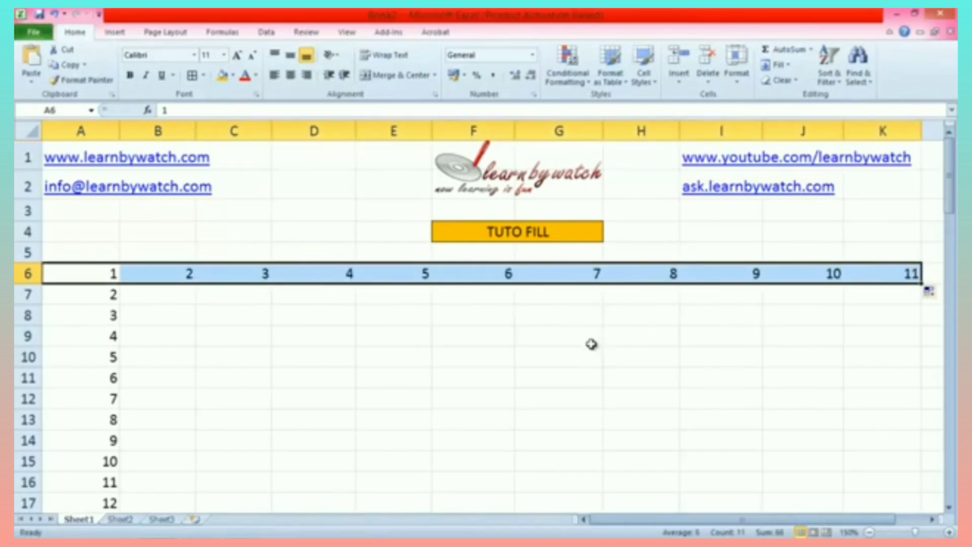
click(167, 299)
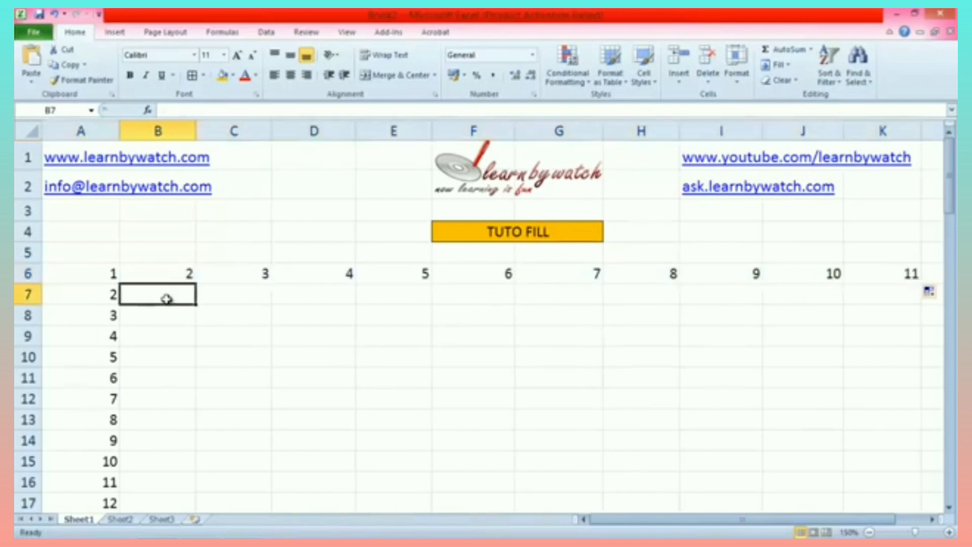
Step: Enter 1.1 and 1.2 in B7:C7 and fill the decimals to J7, ending at 1.9
text(1.)
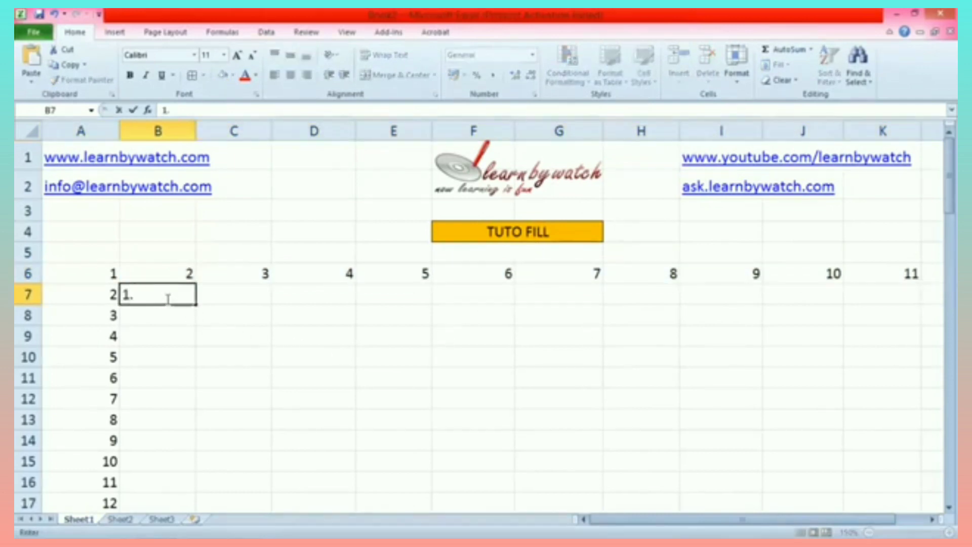
text(1)
click(180, 331)
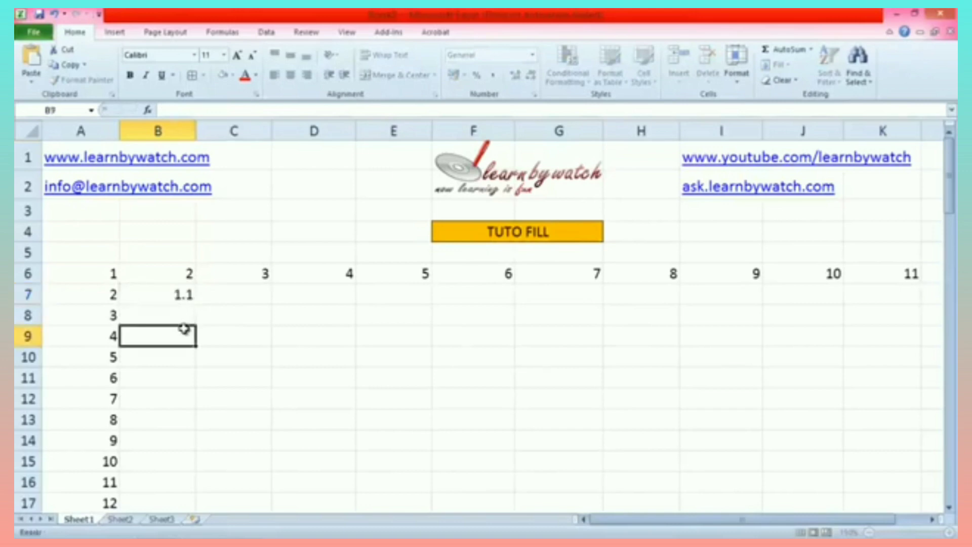
click(247, 298)
text(1)
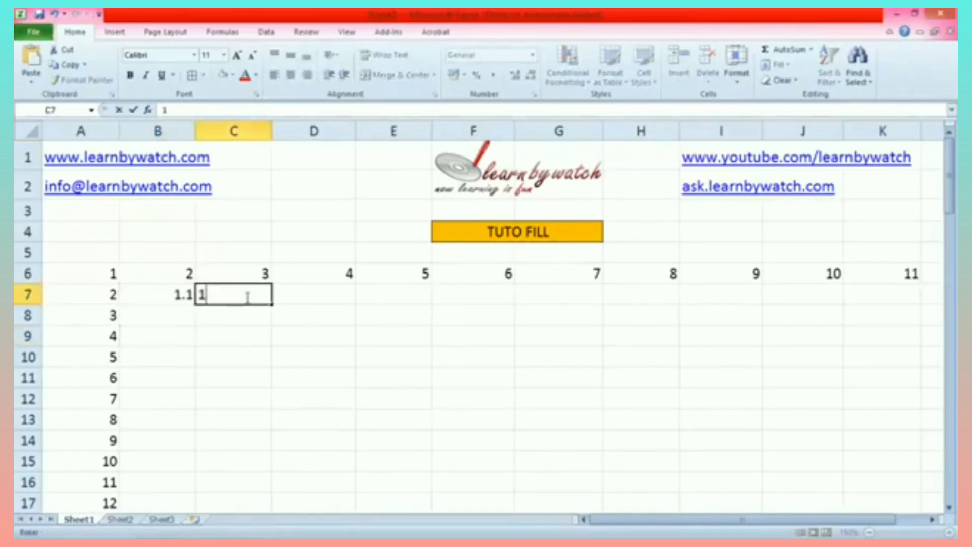
text(.2)
click(248, 328)
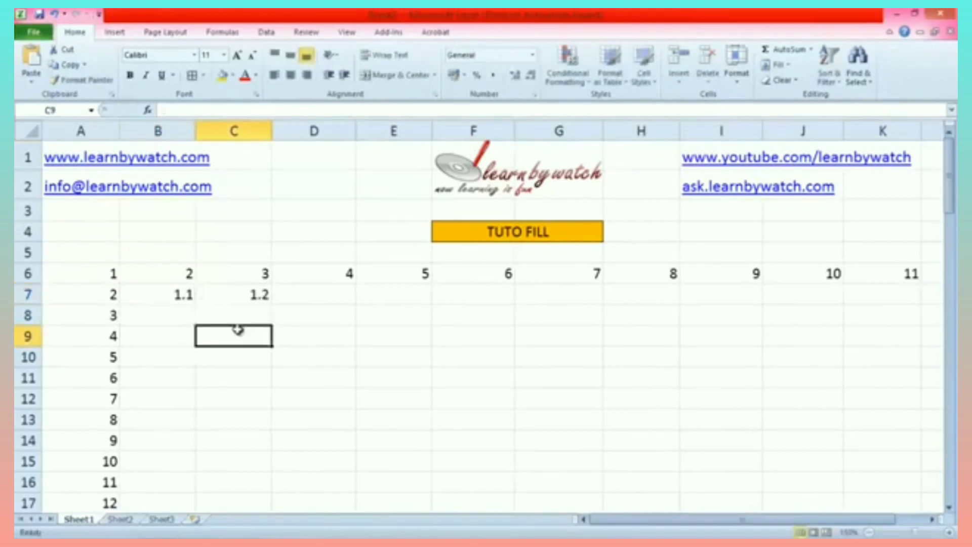
click(180, 293)
shift+click(208, 296)
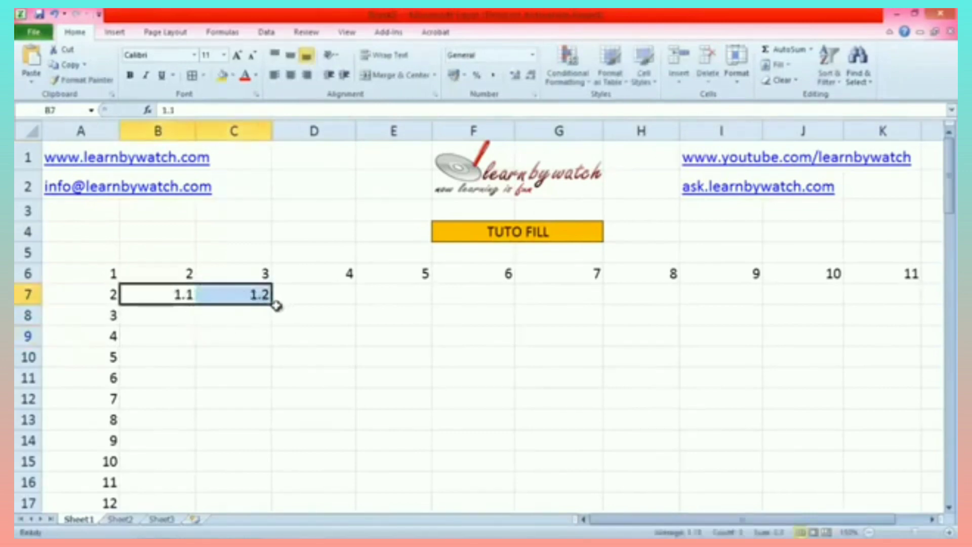
drag(273, 307, 557, 314)
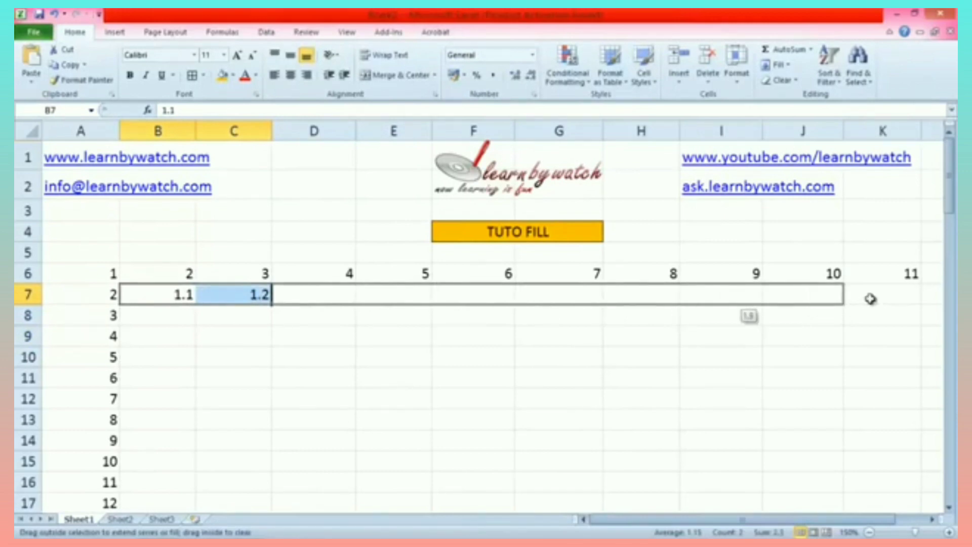
drag(556, 314, 866, 300)
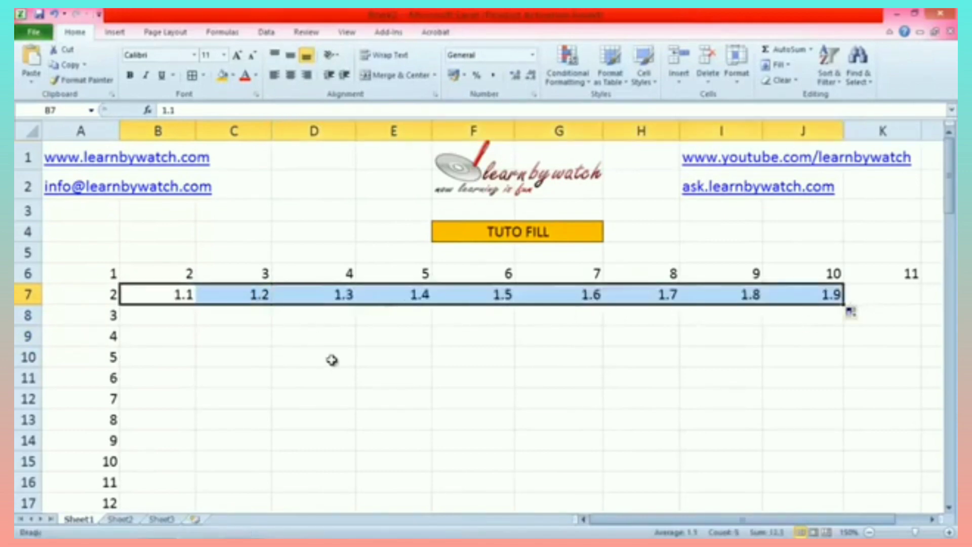
click(162, 318)
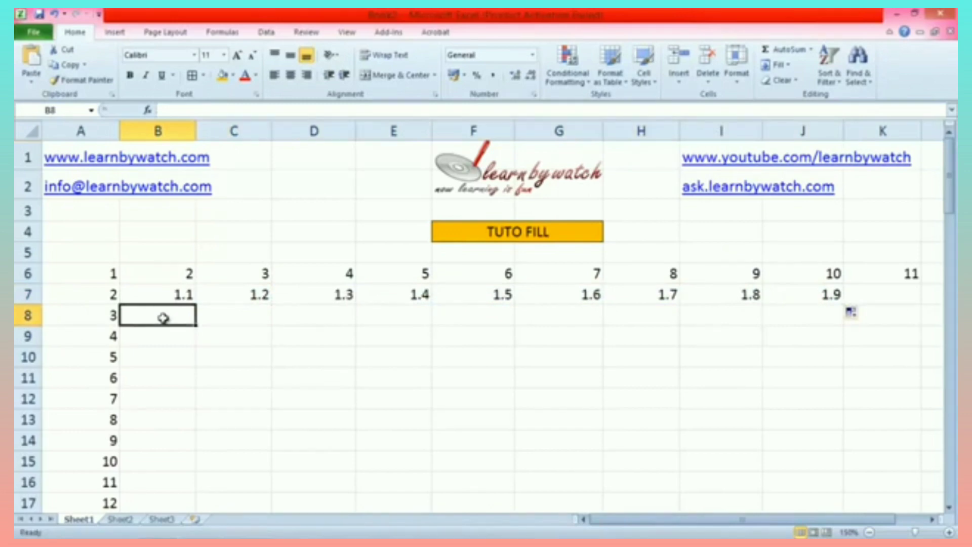
Step: Add 6 in B8 next to the 3 and fill multiples of 3 to K8, ending at 33
click(76, 319)
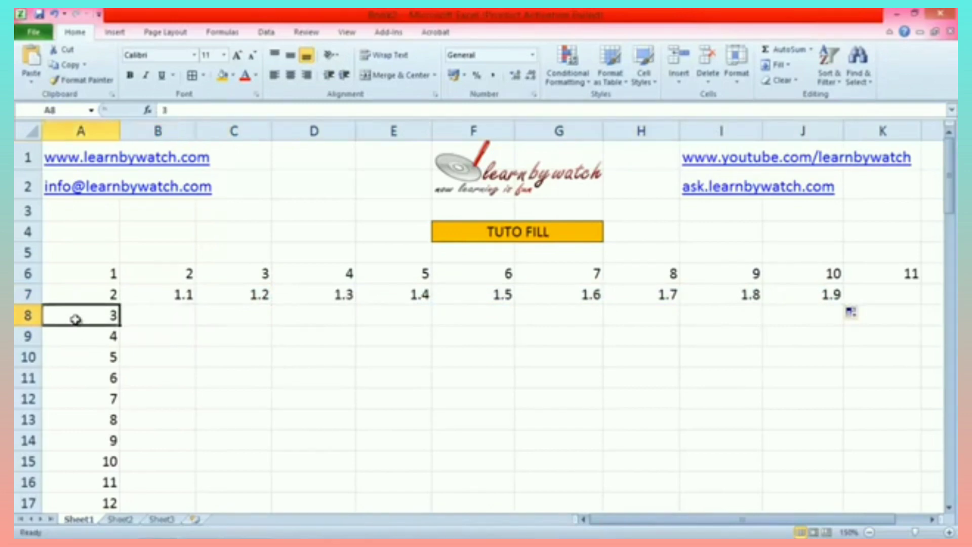
click(158, 317)
text(6)
key(Return)
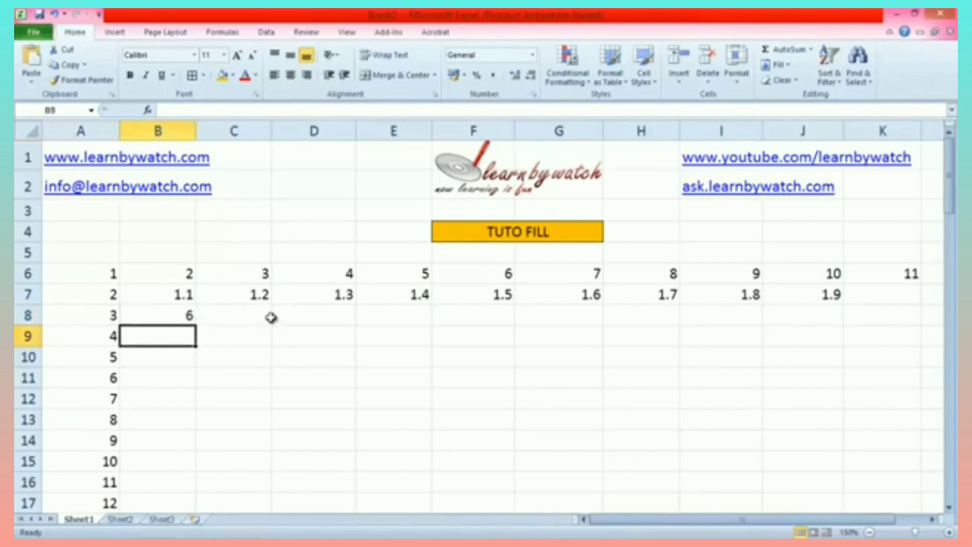
drag(92, 321, 760, 332)
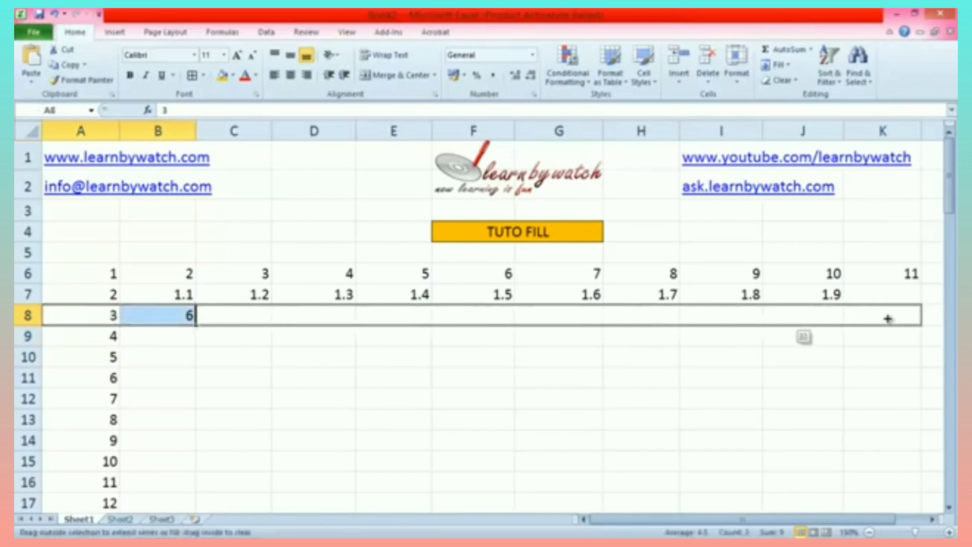
drag(761, 332, 891, 318)
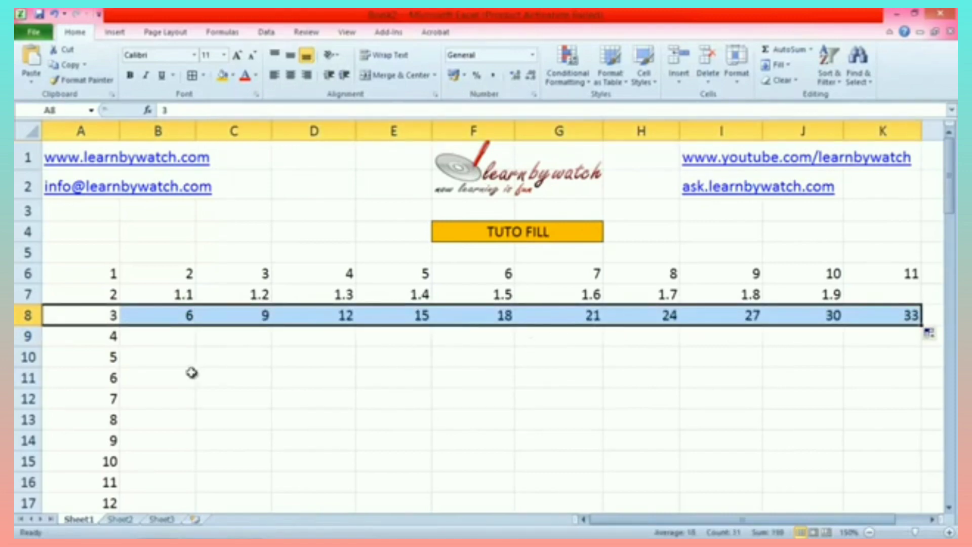
Step: Enter 0 and -1 in B9:C9 and fill the descending series to J9, ending at -8
click(175, 335)
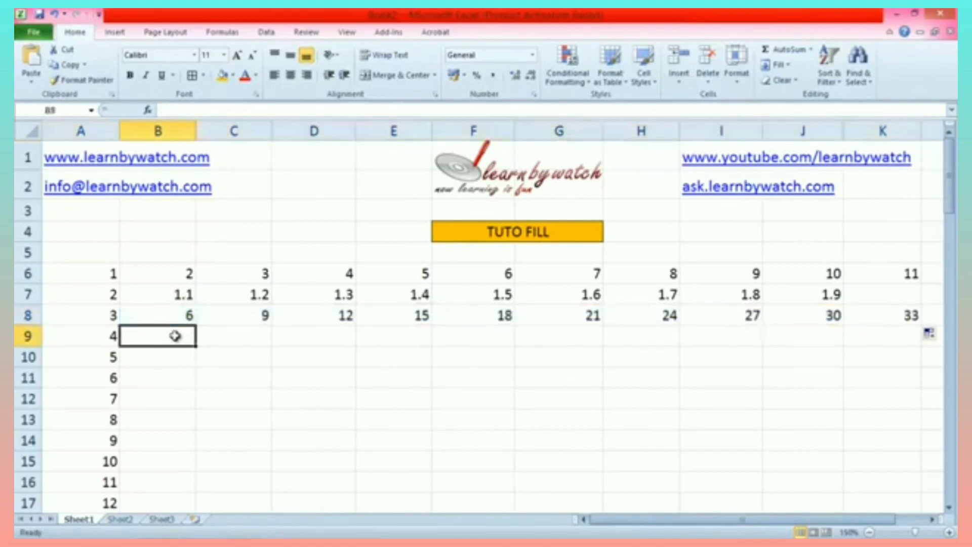
text(0)
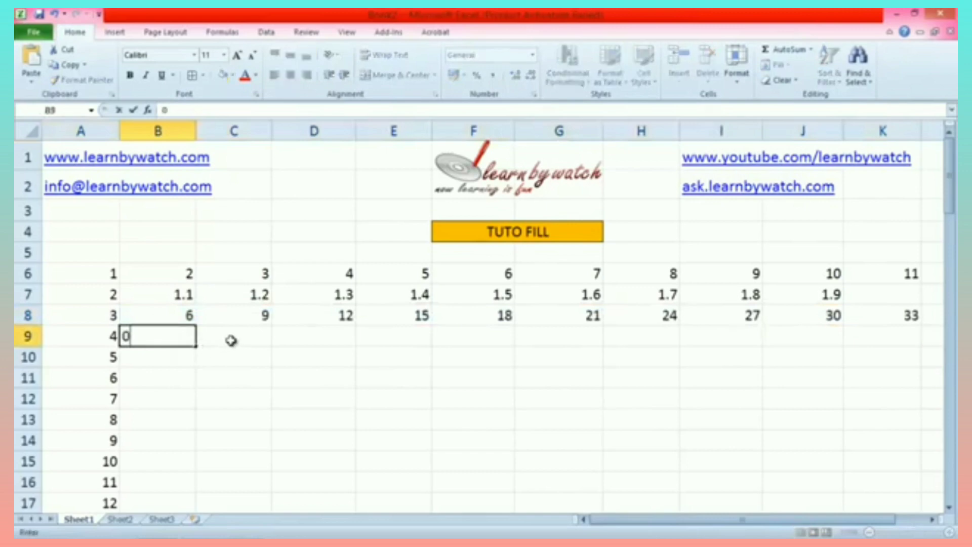
click(231, 338)
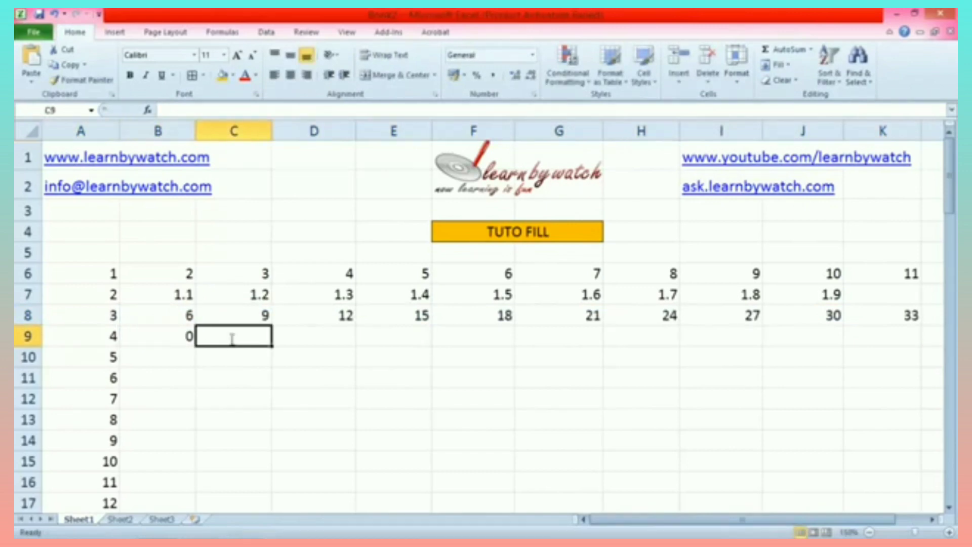
text(-1)
click(223, 373)
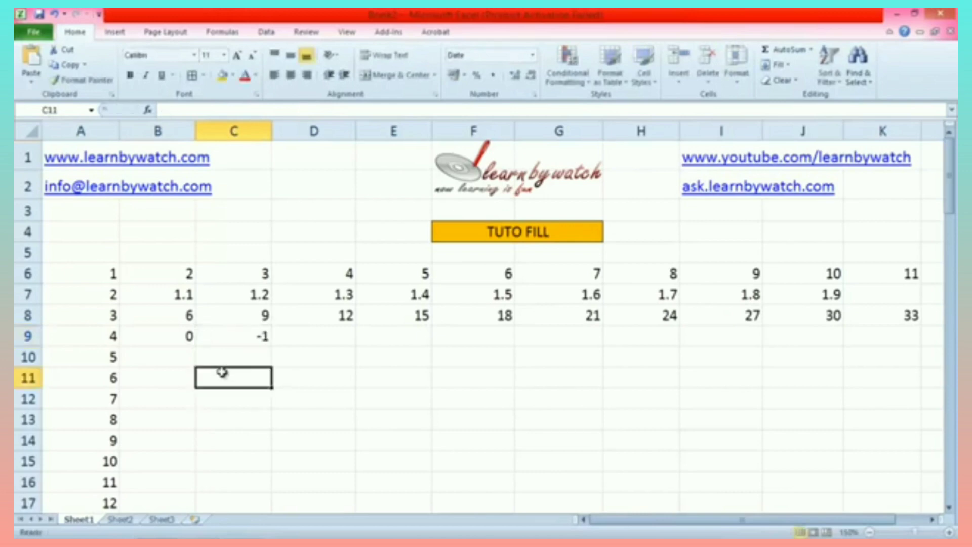
mouse_move(174, 337)
mouse_down()
mouse_move(431, 352)
mouse_move(866, 343)
mouse_move(851, 348)
mouse_up()
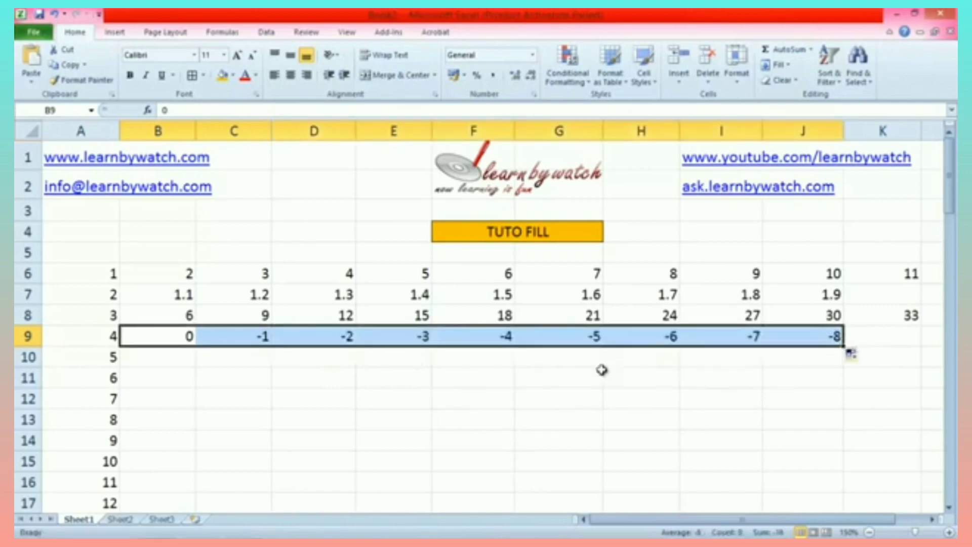
Step: Enter 10-01-2014 in B10 and fill consecutive dates across to K10
click(176, 355)
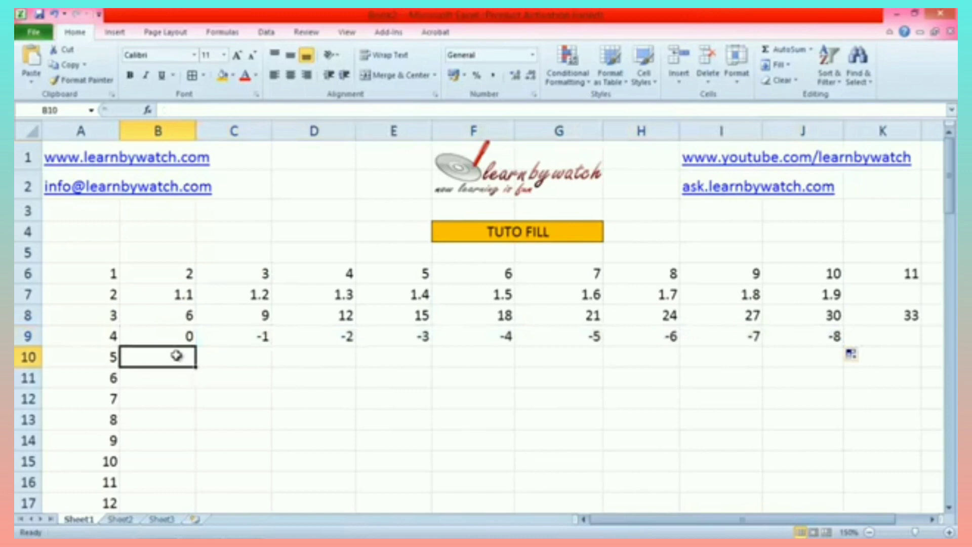
text(10-0)
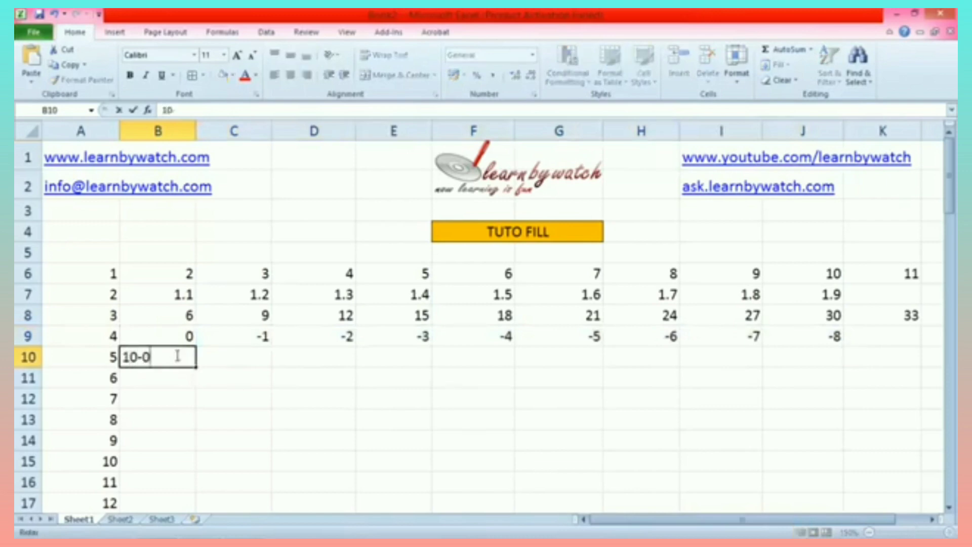
text(1)
text(-2014)
key(Return)
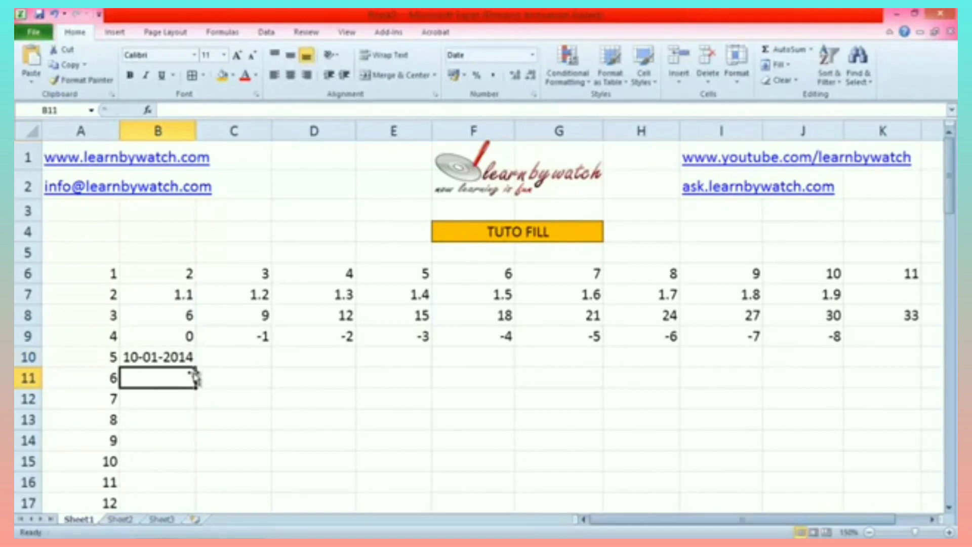
click(191, 359)
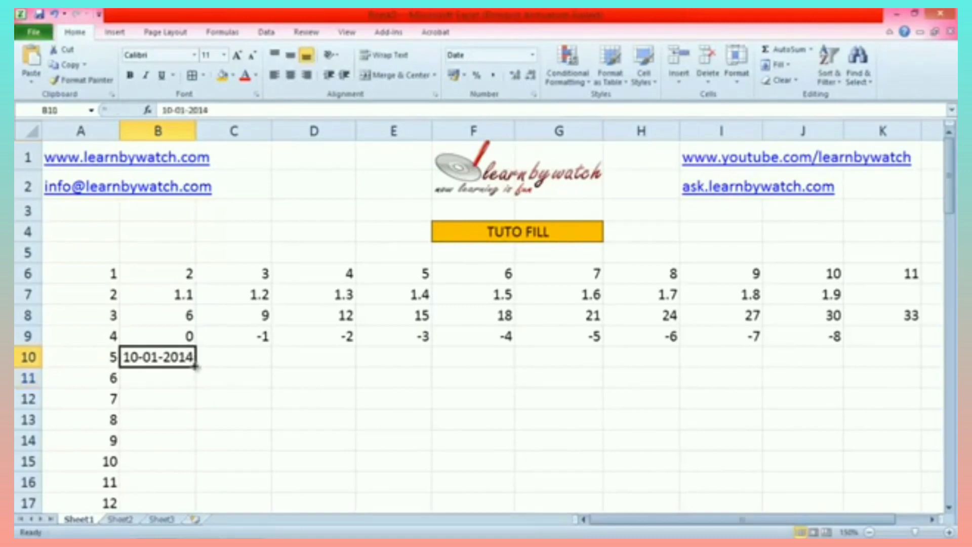
mouse_move(196, 370)
mouse_down()
mouse_move(484, 385)
mouse_move(900, 360)
mouse_up()
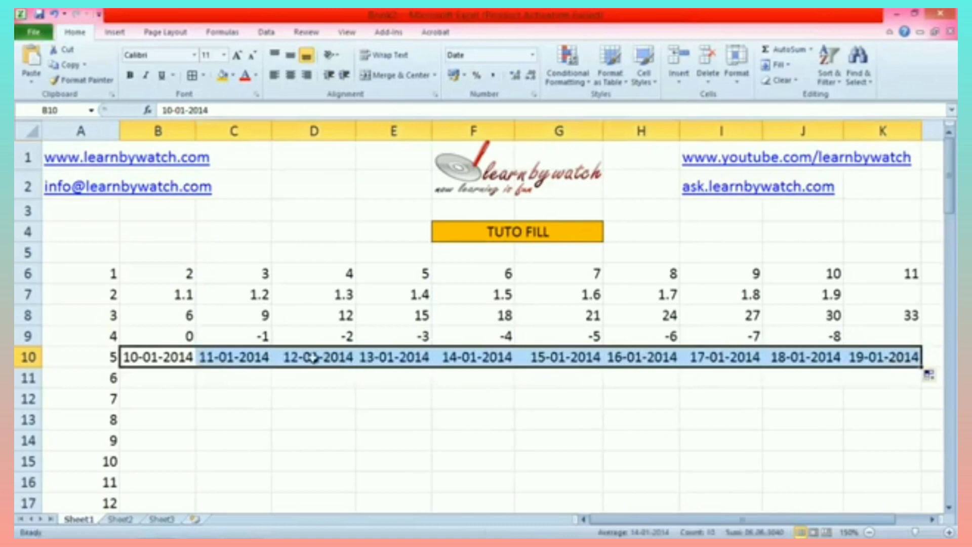
Step: Check the filled dates from C10 through K10, which ends at 19-01-2014
click(154, 360)
click(238, 358)
drag(264, 357, 295, 356)
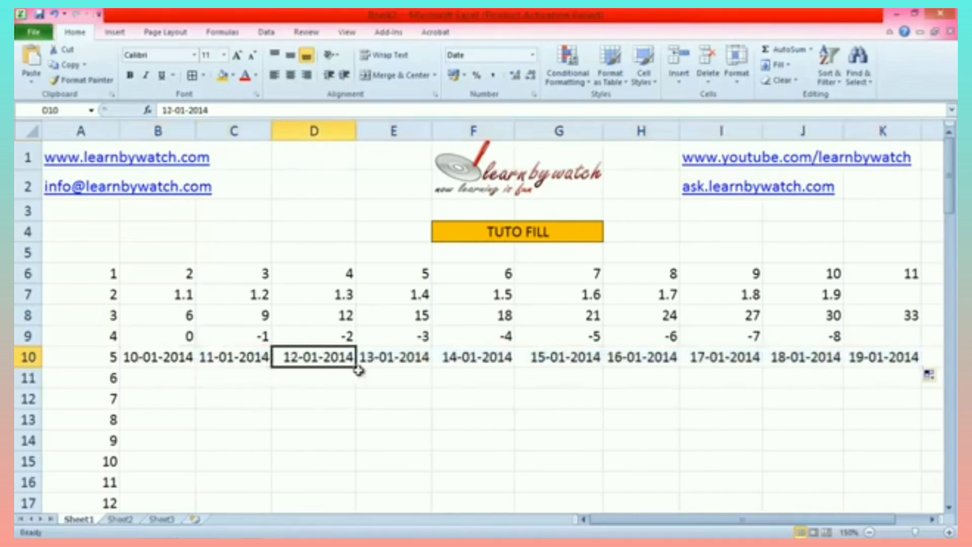
click(392, 366)
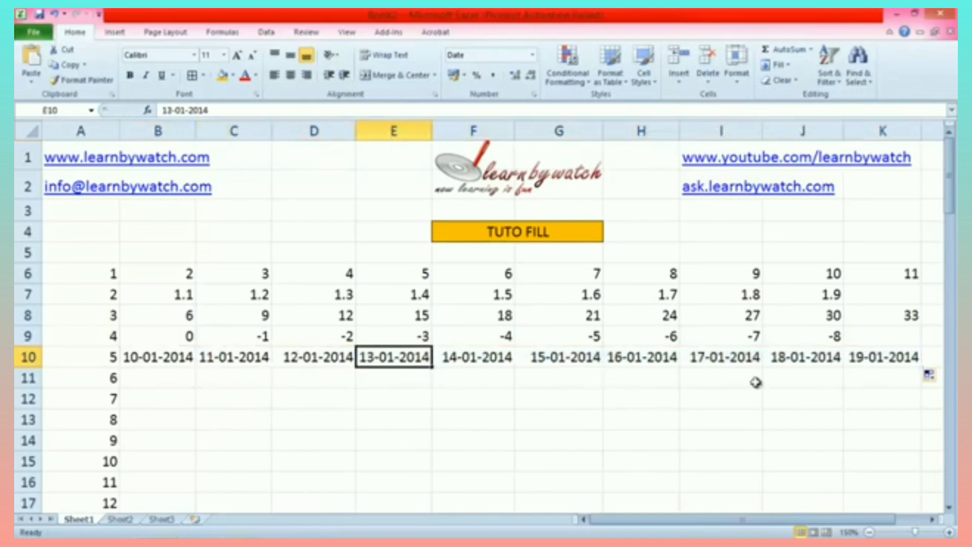
click(886, 360)
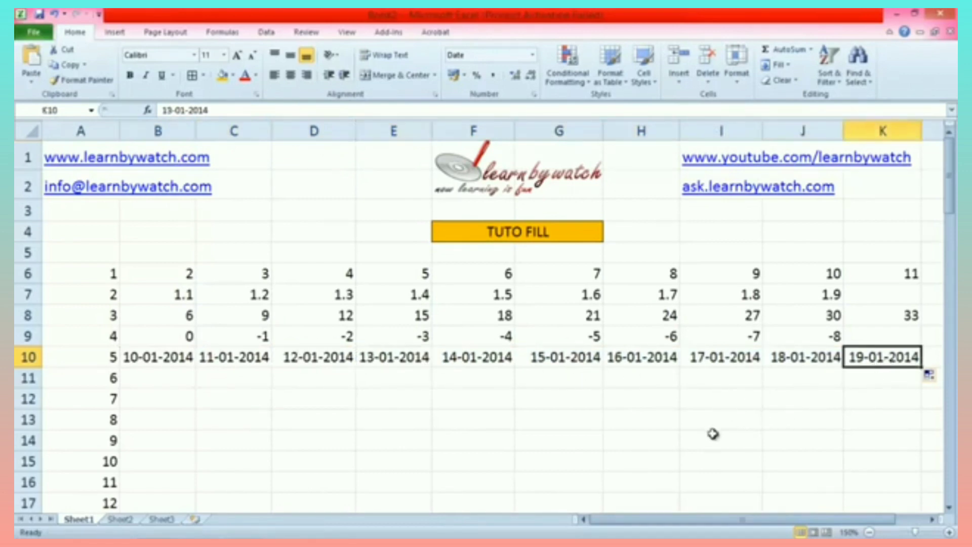
click(158, 378)
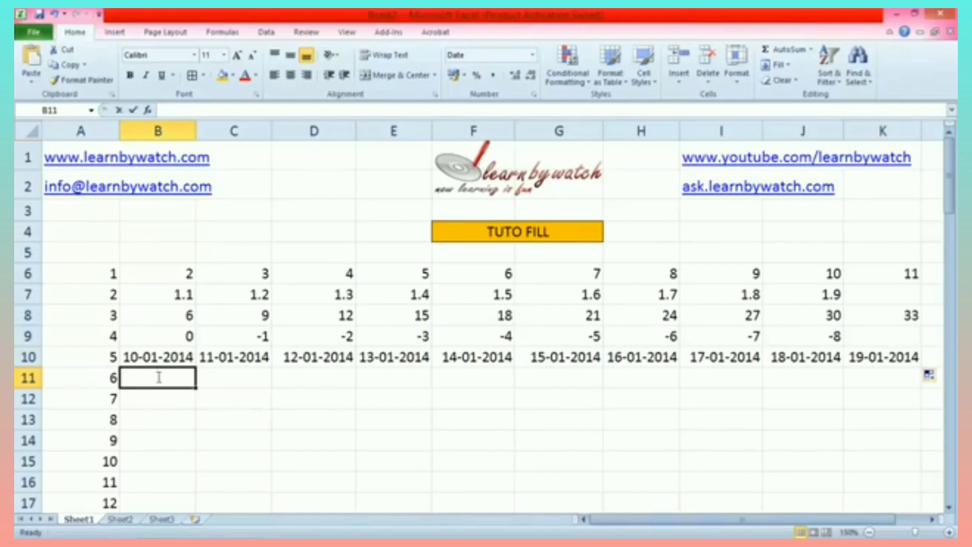
Step: Type sunday in B11 and fill weekday names down to Saturday in B17
text(sunday)
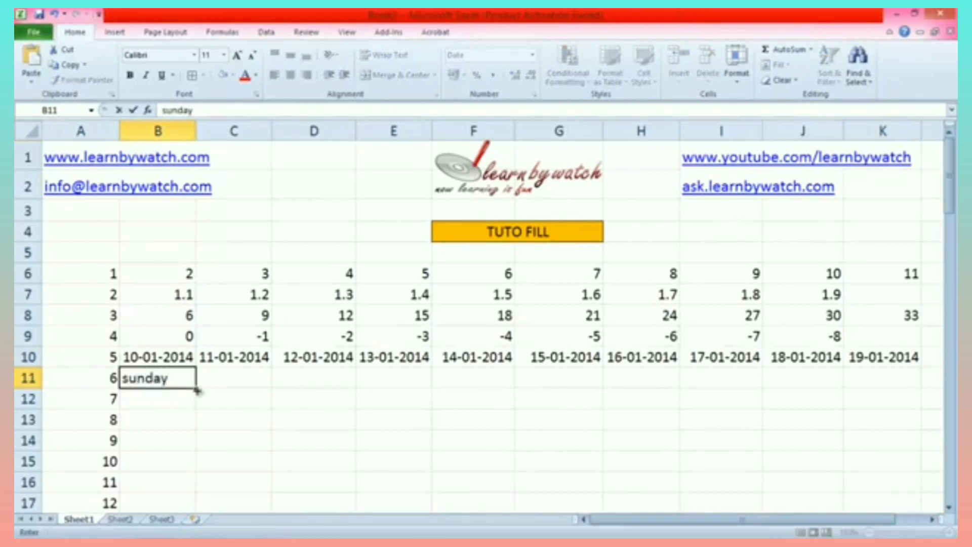
drag(197, 390, 191, 509)
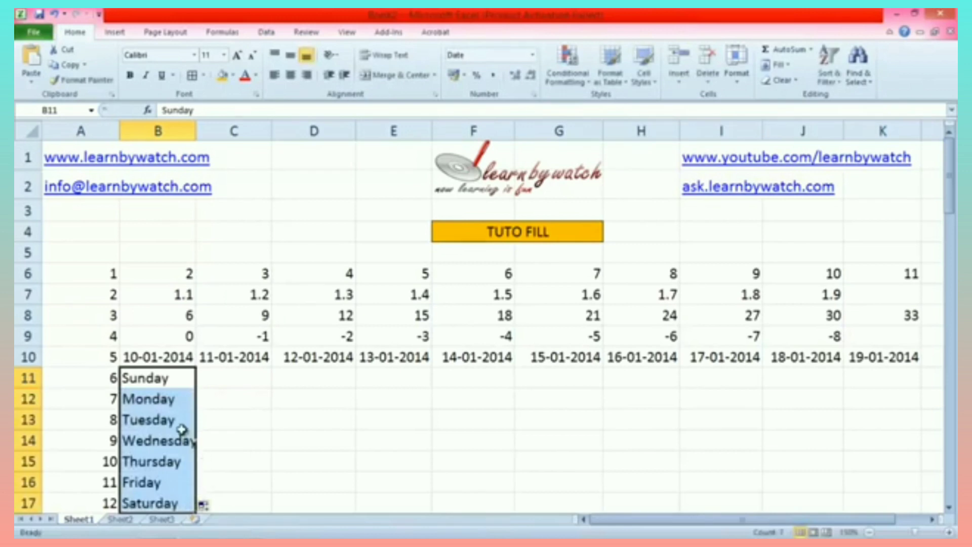
Step: Enter sun in C11 and fill abbreviated weekdays down to sat in C17
click(253, 381)
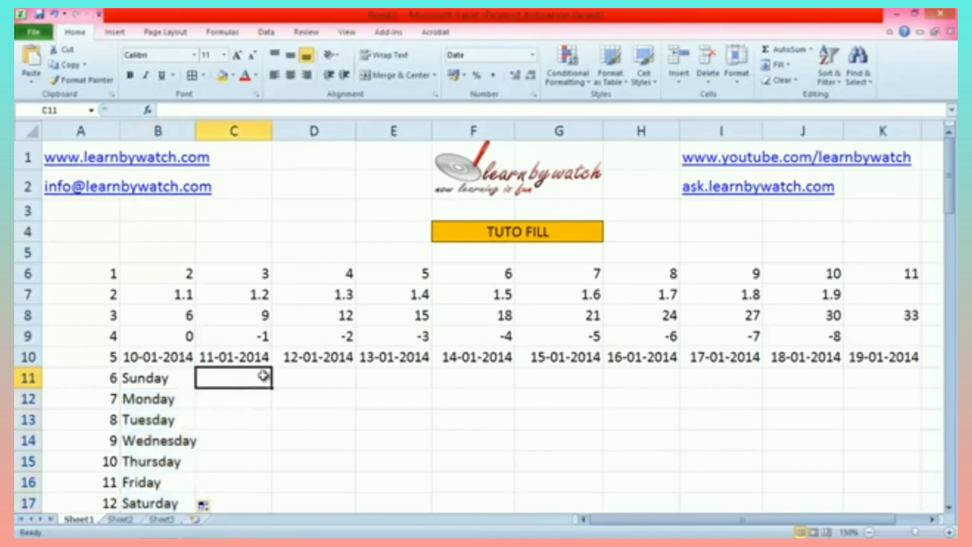
text(su)
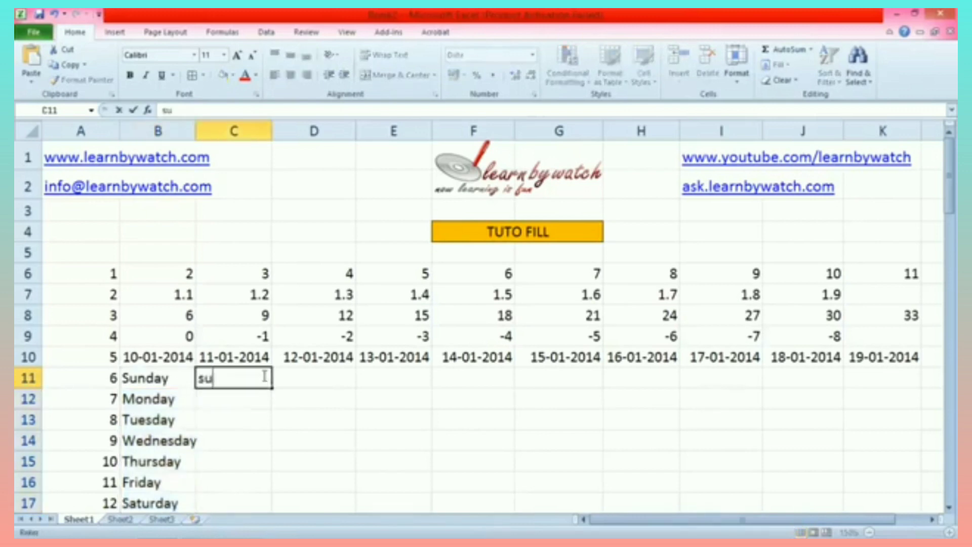
text(n)
key(Return)
click(269, 384)
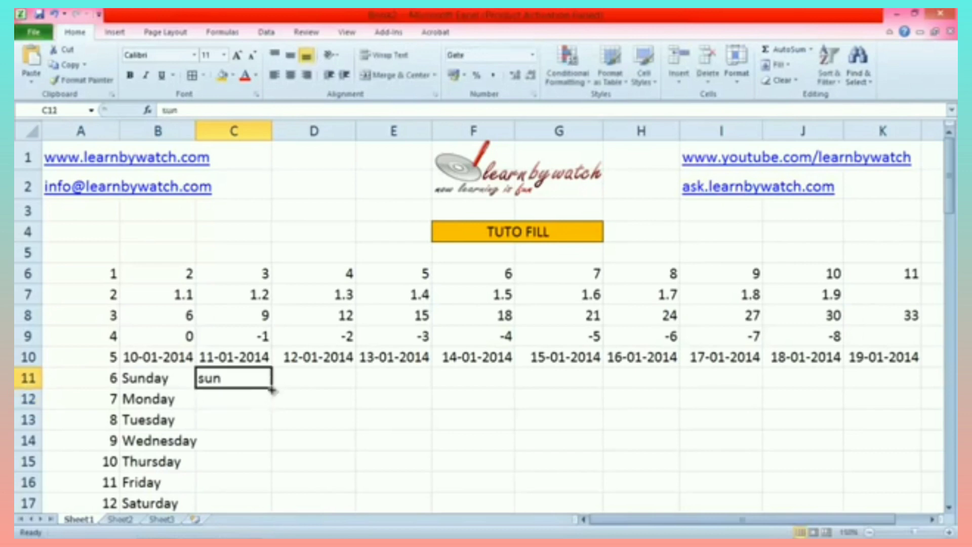
drag(272, 390, 260, 512)
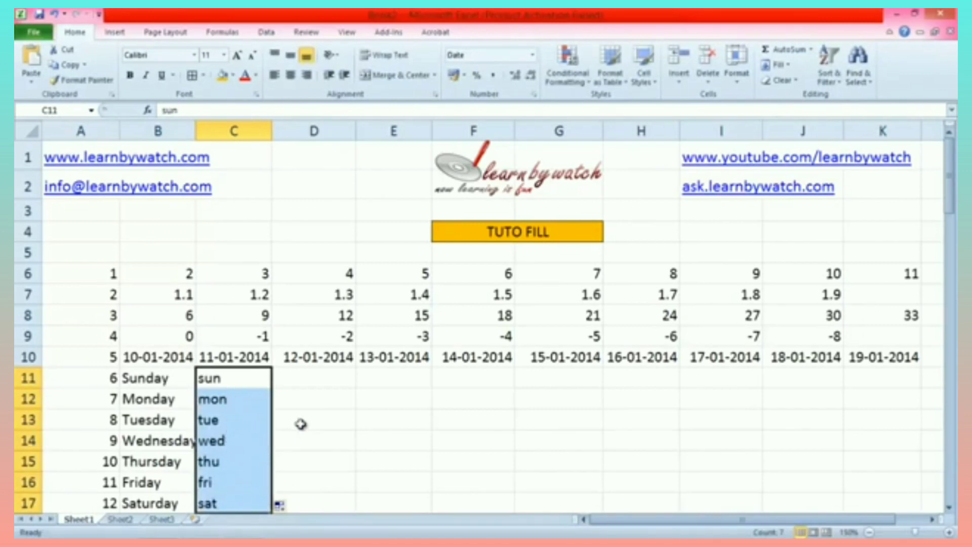
click(324, 377)
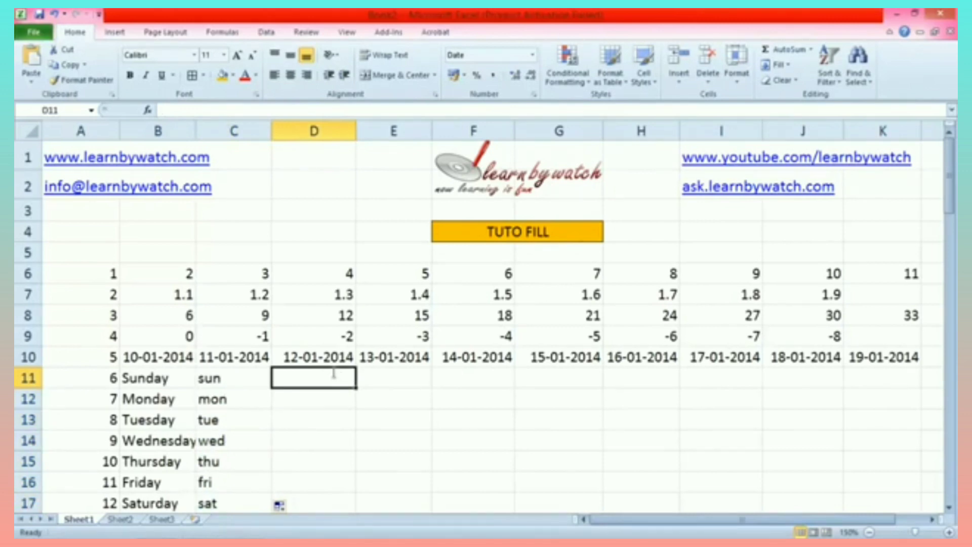
Step: Enter january in D11 and fill month names across to august in K11
text(january)
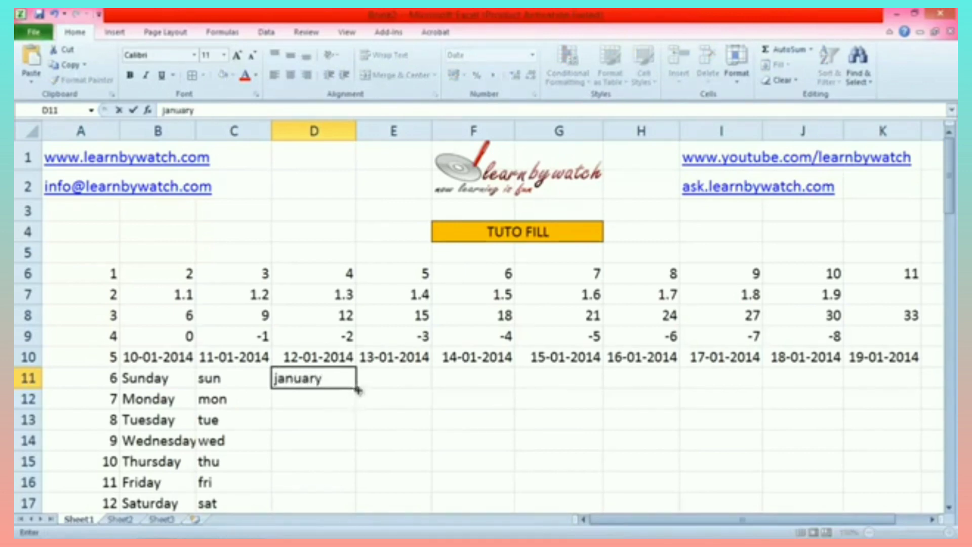
key(ctrl+Return)
drag(383, 386, 719, 385)
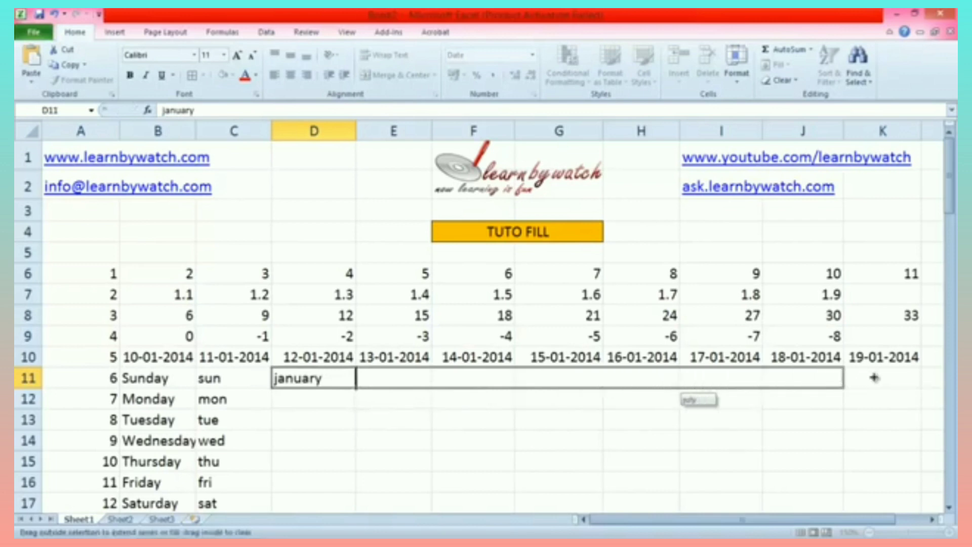
mouse_move(719, 385)
mouse_down()
mouse_move(896, 374)
mouse_move(884, 377)
mouse_up()
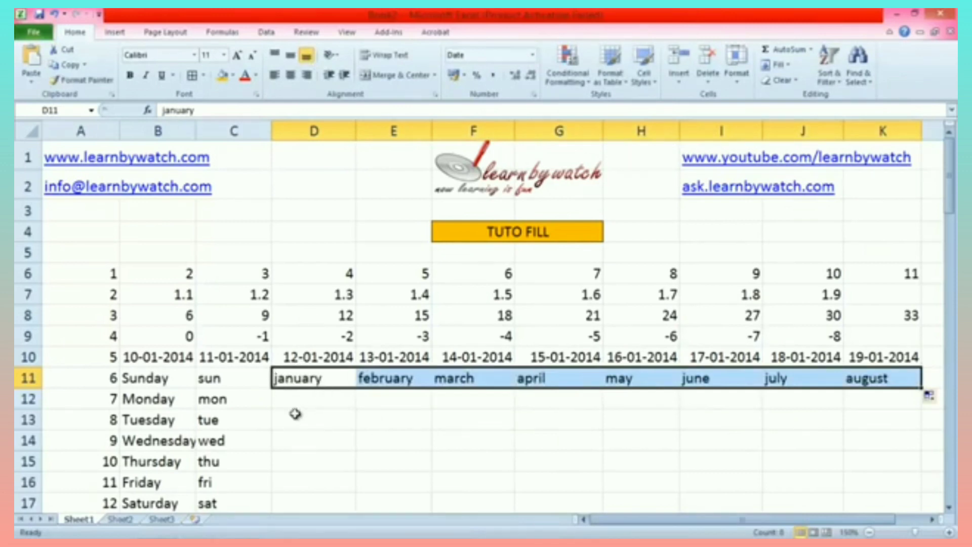
click(348, 422)
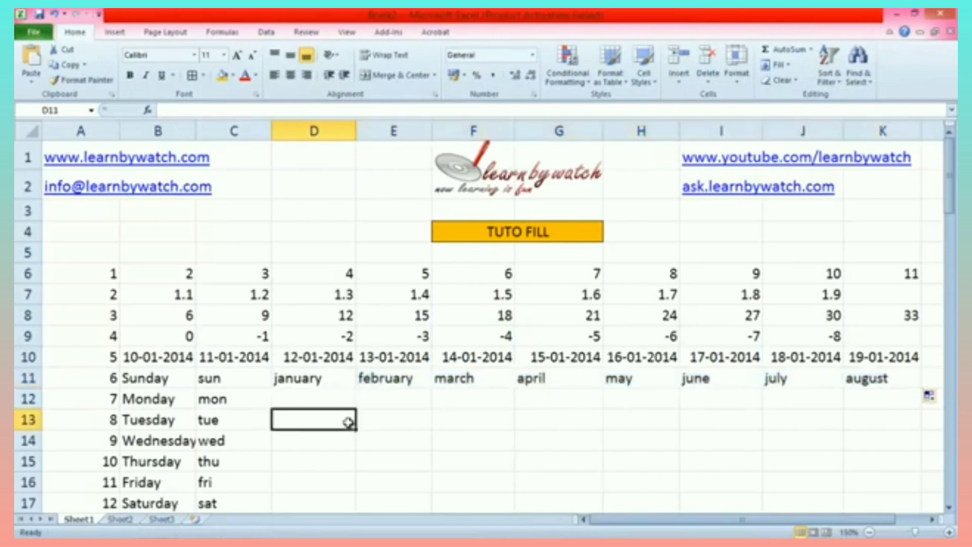